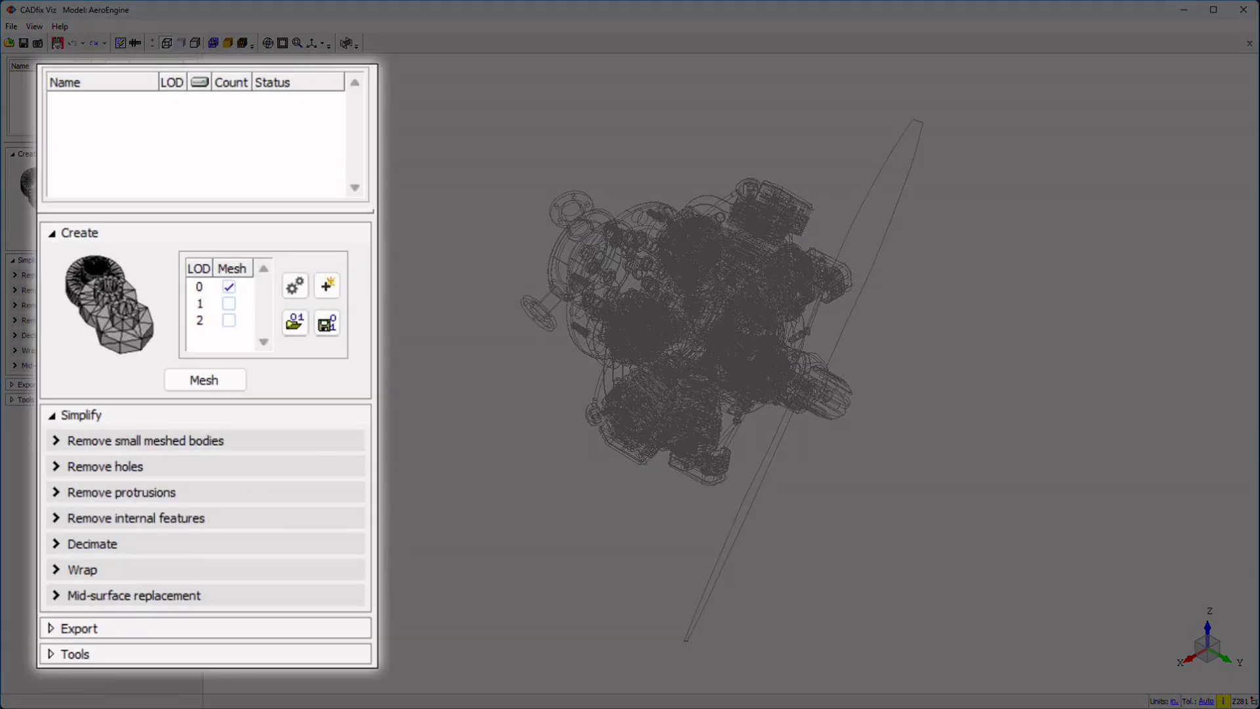
Display the engine model shaded, switch it to shaded wireframe, and rotate it slightly
click(182, 44)
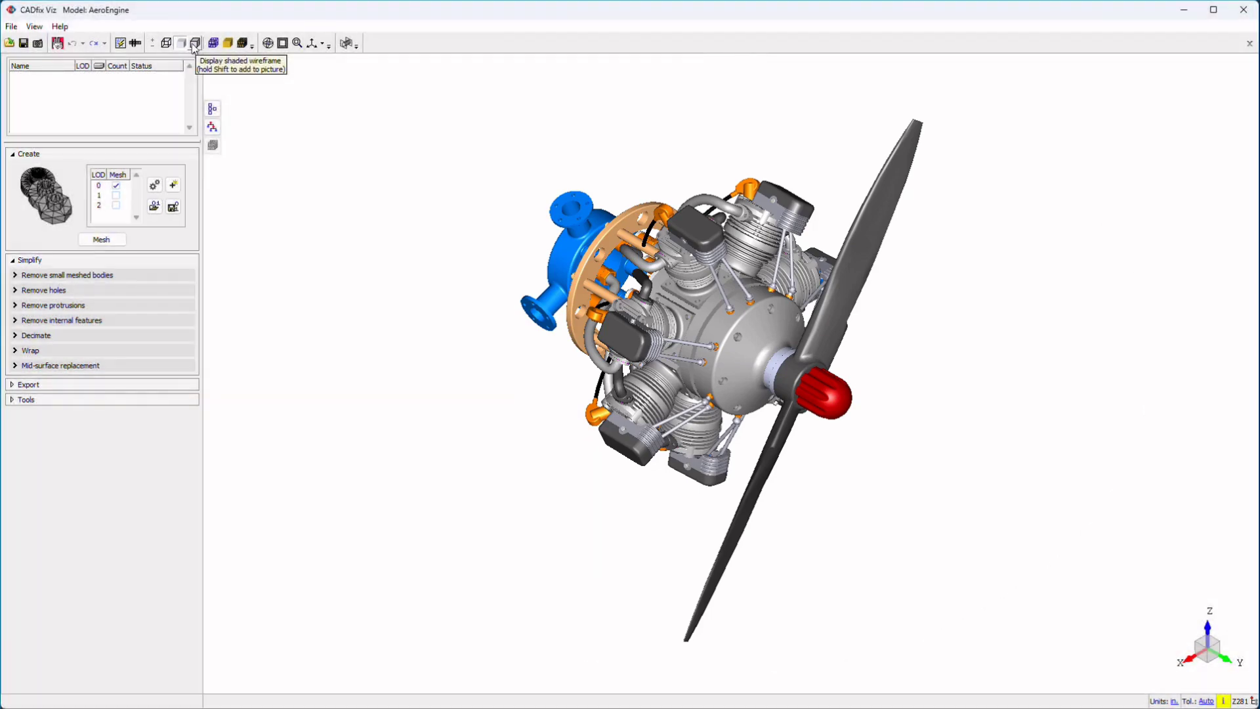
click(195, 46)
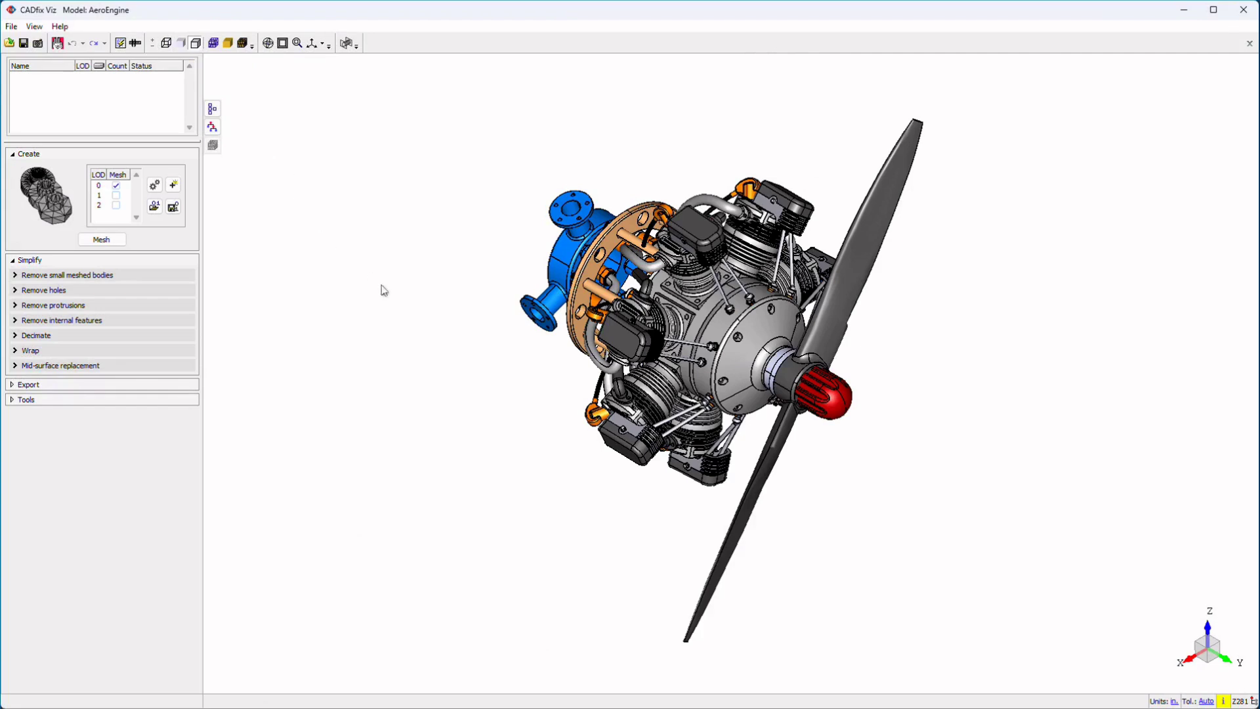
mouse_move(503, 387)
middle_down()
mouse_move(368, 343)
mouse_move(424, 367)
mouse_move(520, 369)
middle_up()
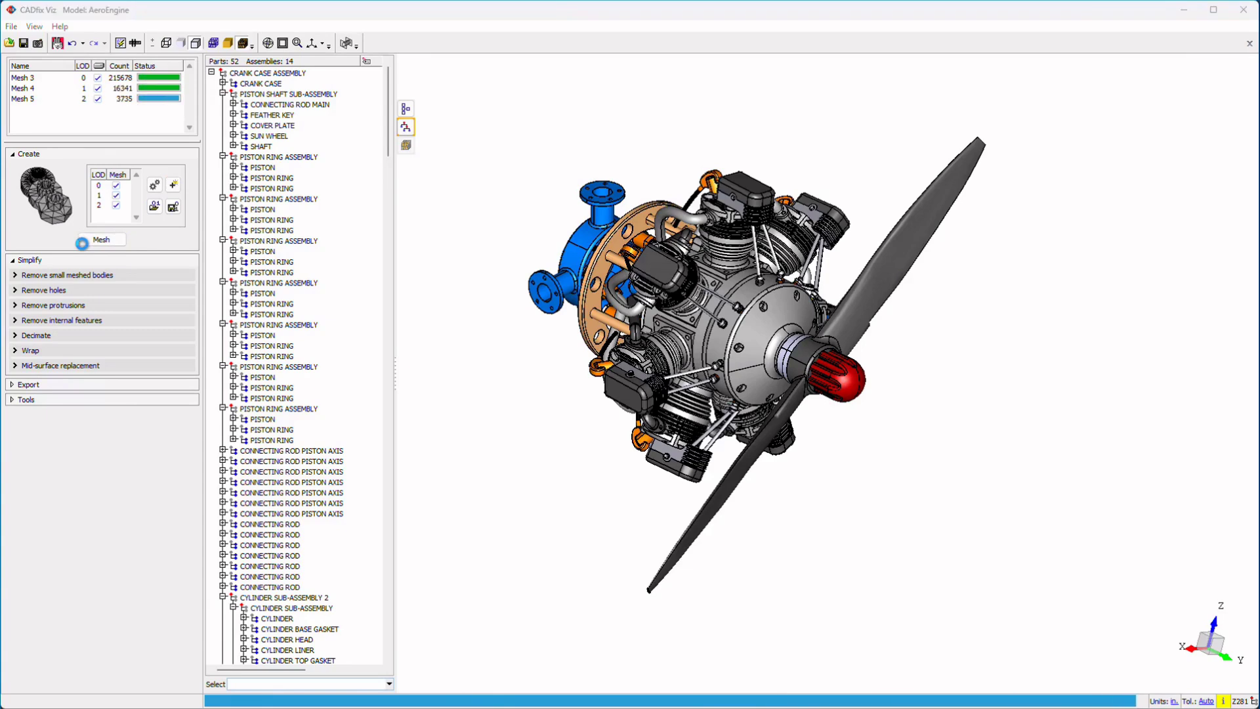
Show the mesh tree and compare the levels of detail by displaying Mesh 4, Mesh 5, Mesh 4 again and Mesh 3
click(406, 145)
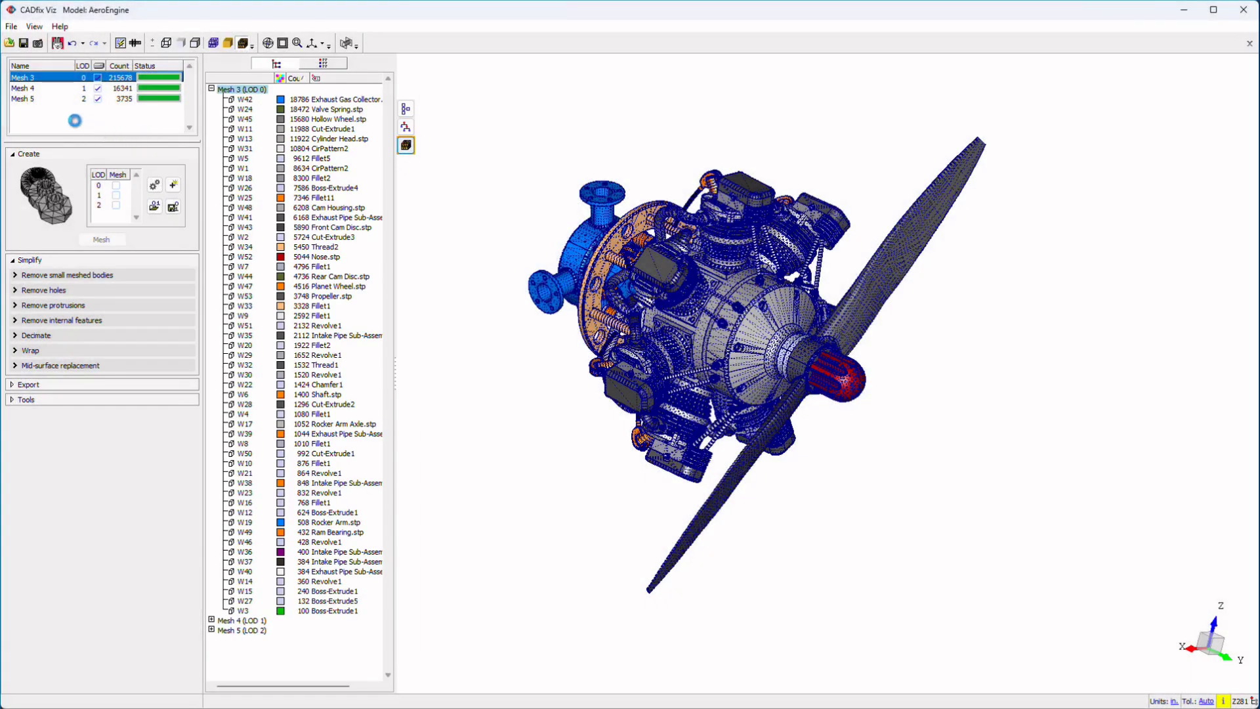
click(37, 90)
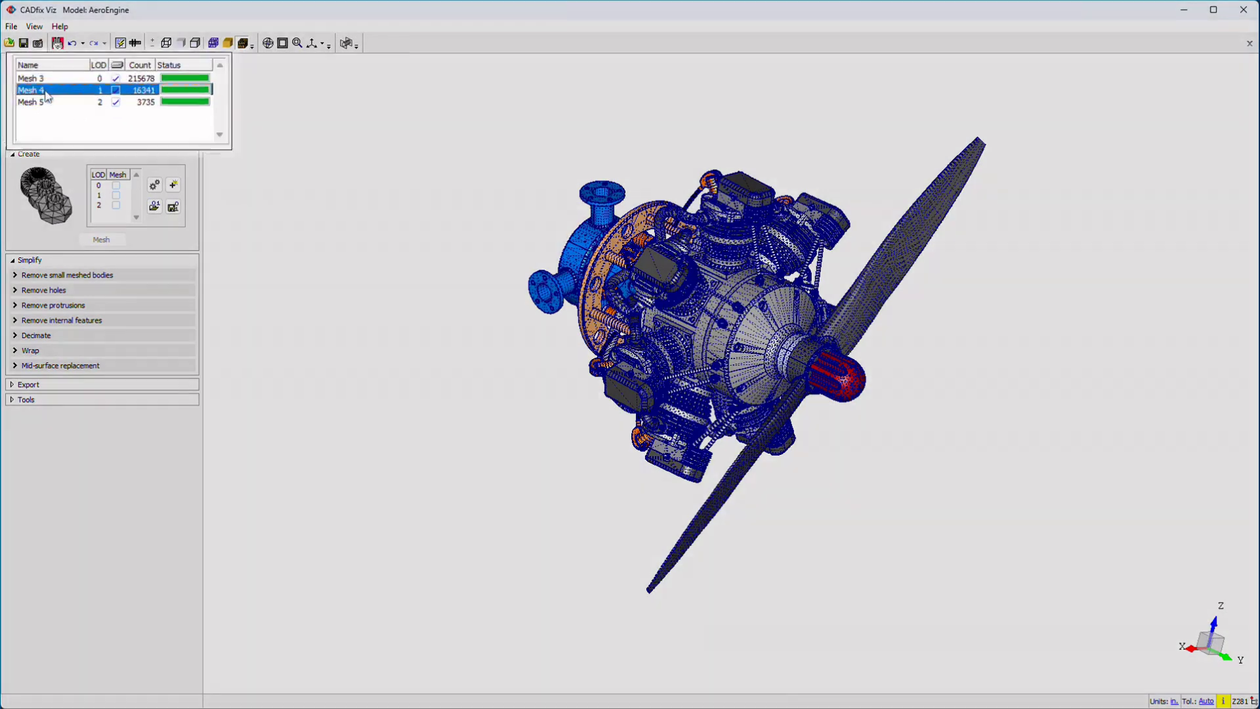
click(35, 98)
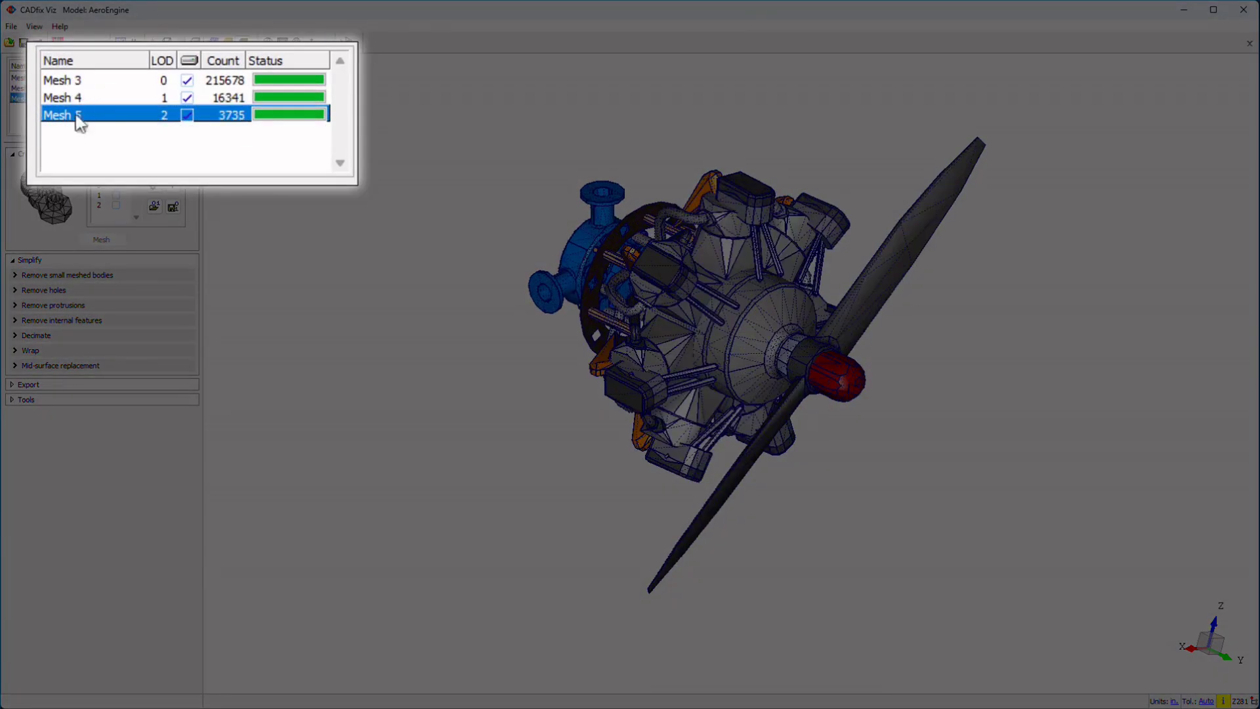
click(77, 100)
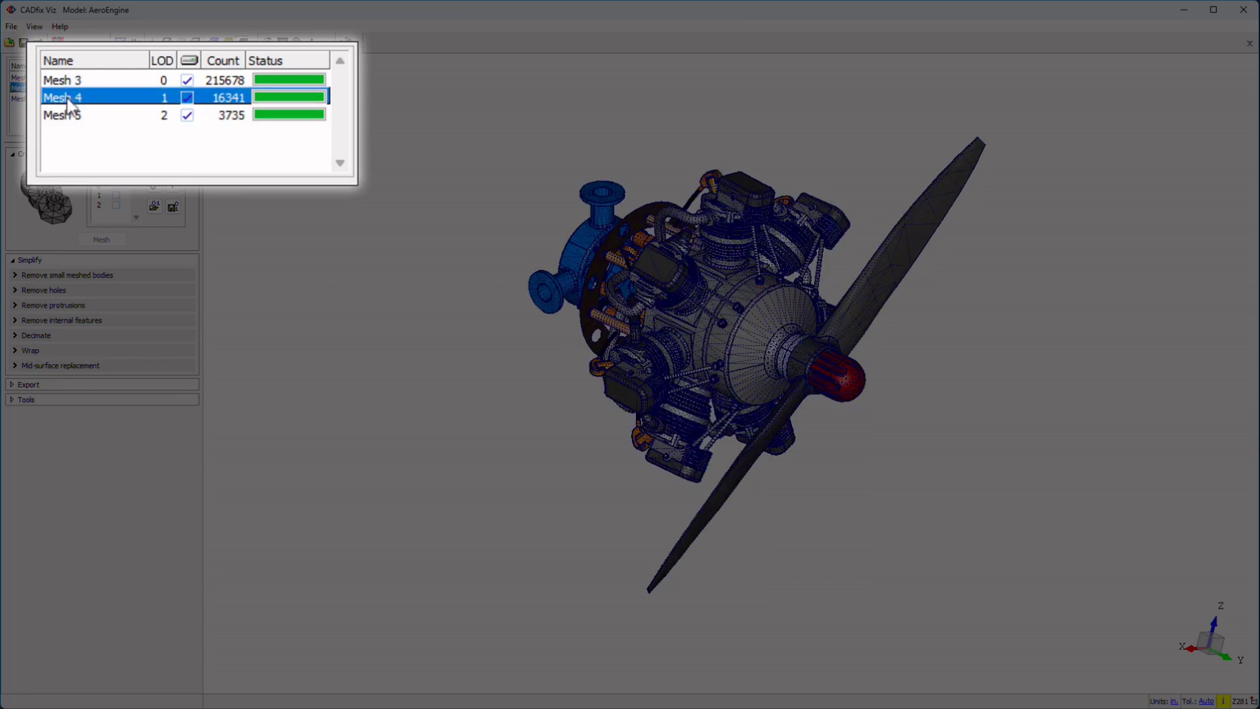
click(29, 78)
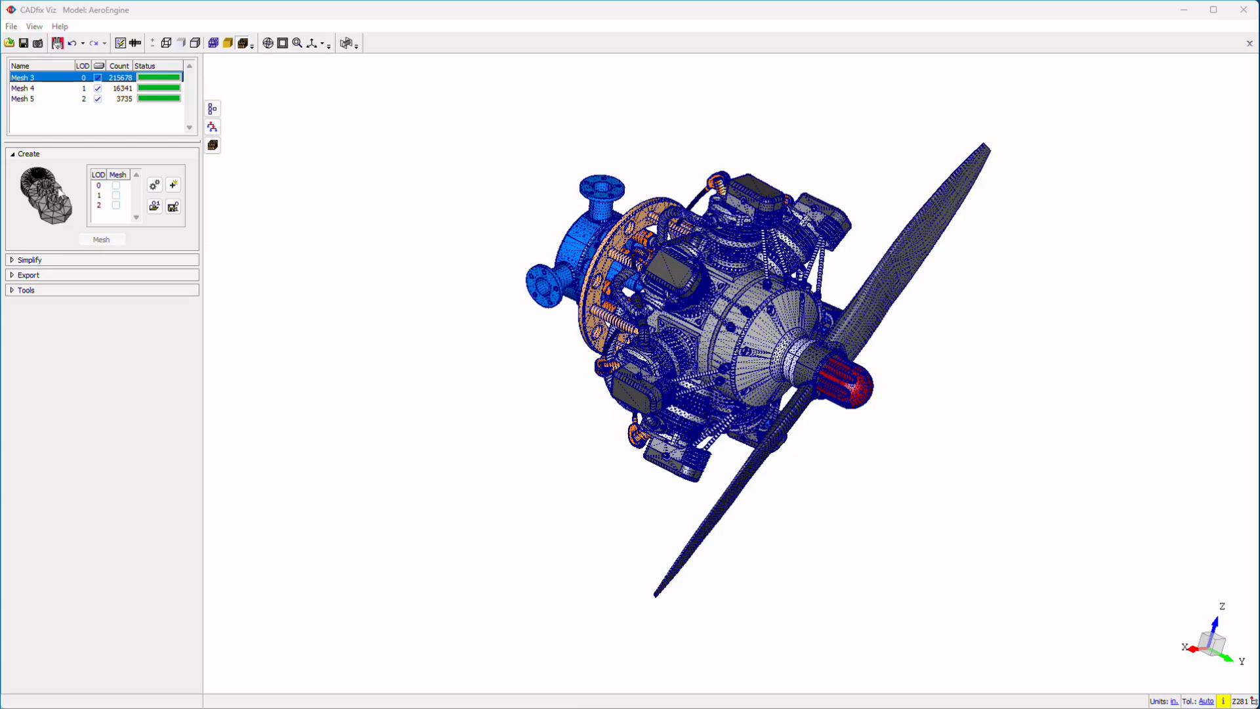
click(98, 185)
click(98, 195)
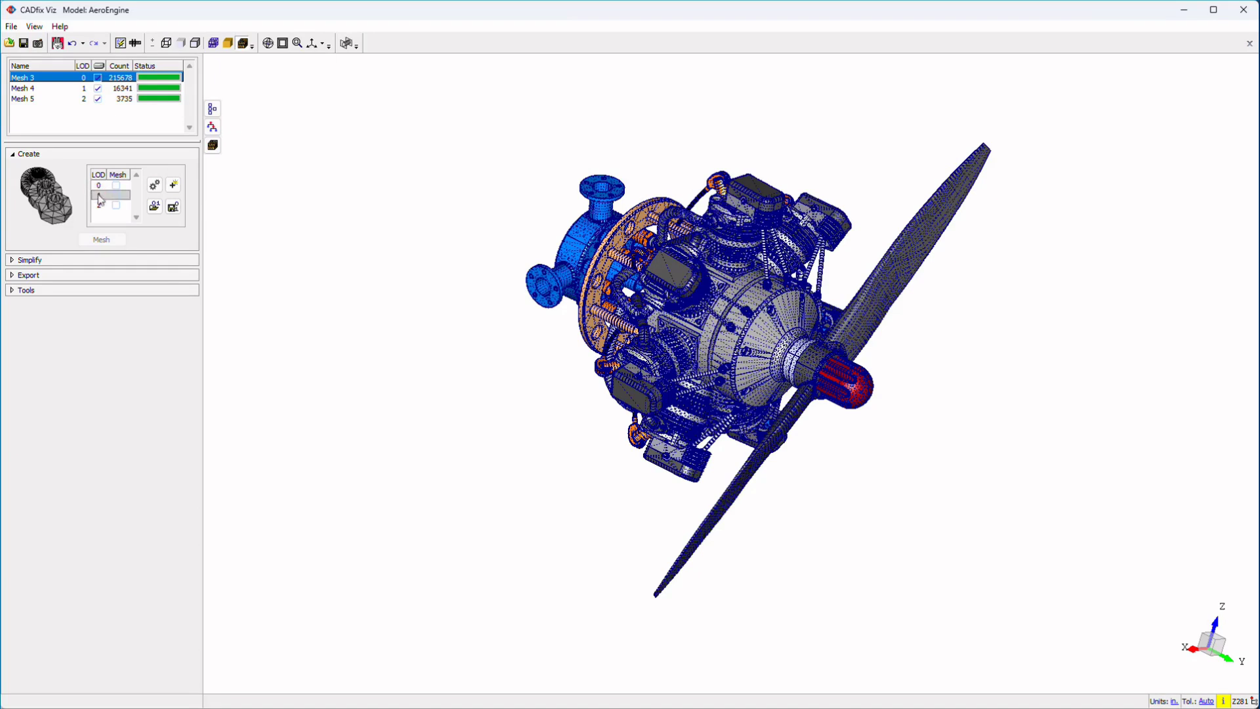
click(100, 206)
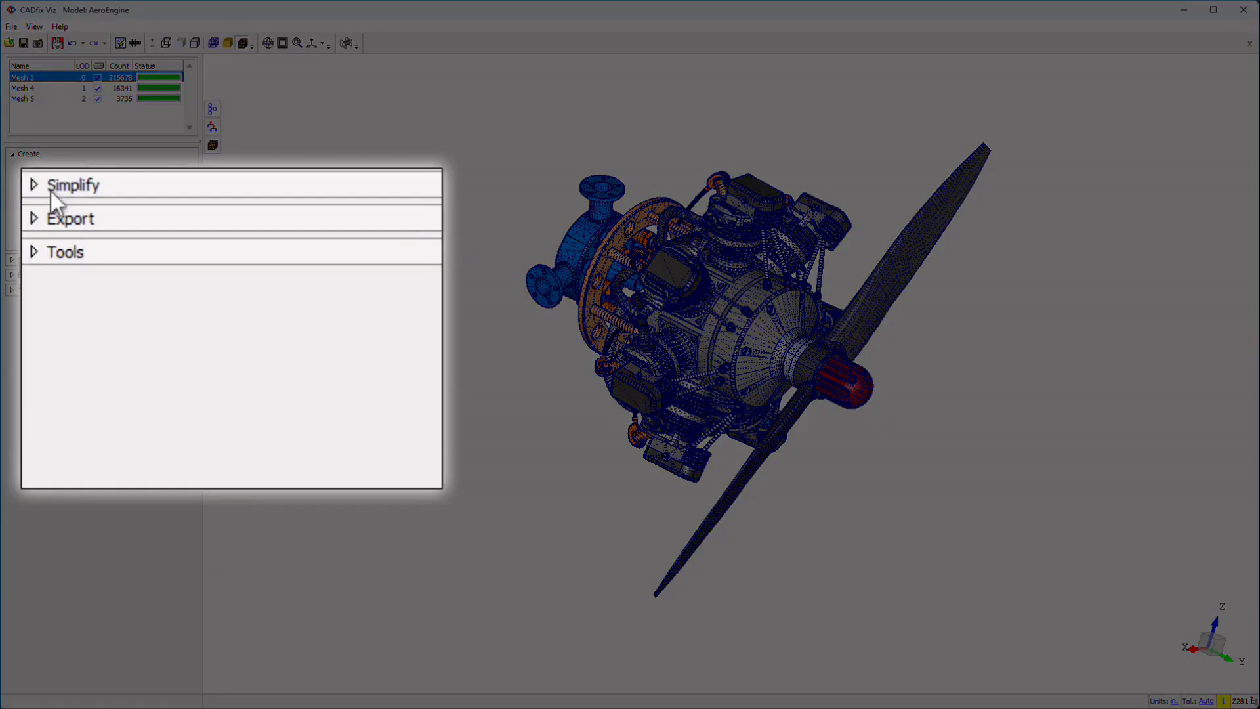
Examine the mesh simplification tools, including the options for removing small meshed bodies, holes, protrusions and internal features
click(52, 187)
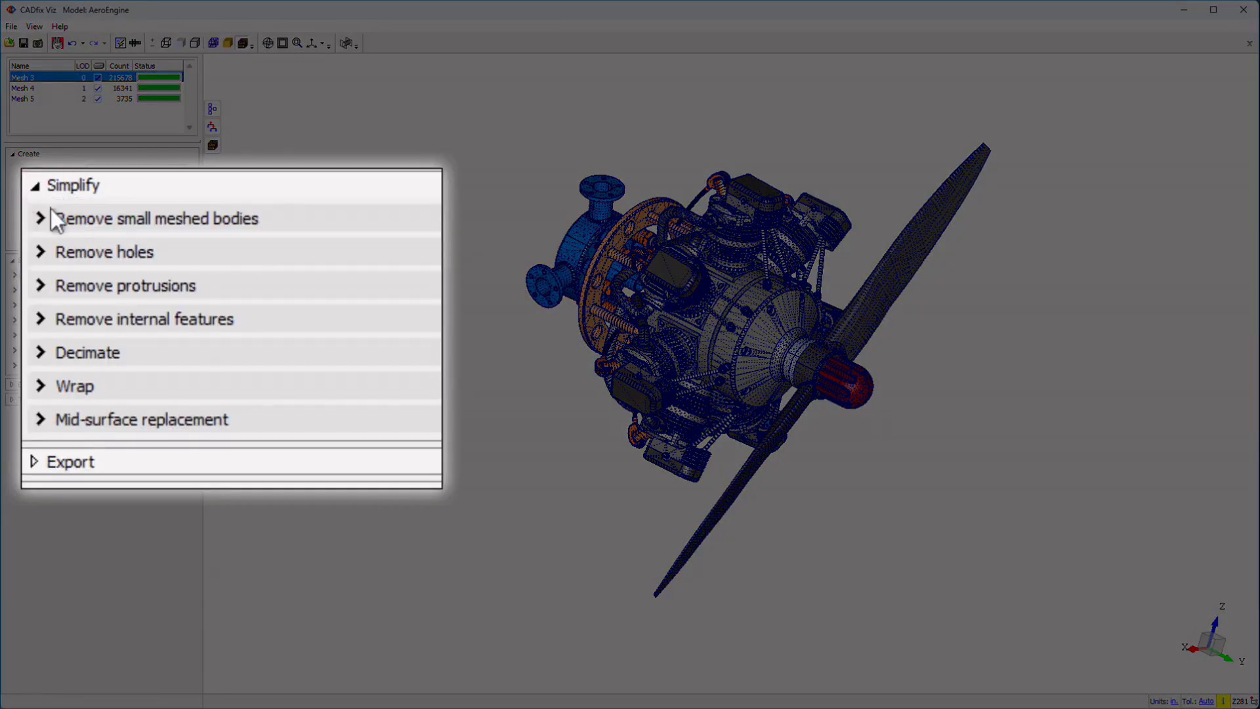
click(39, 217)
click(38, 219)
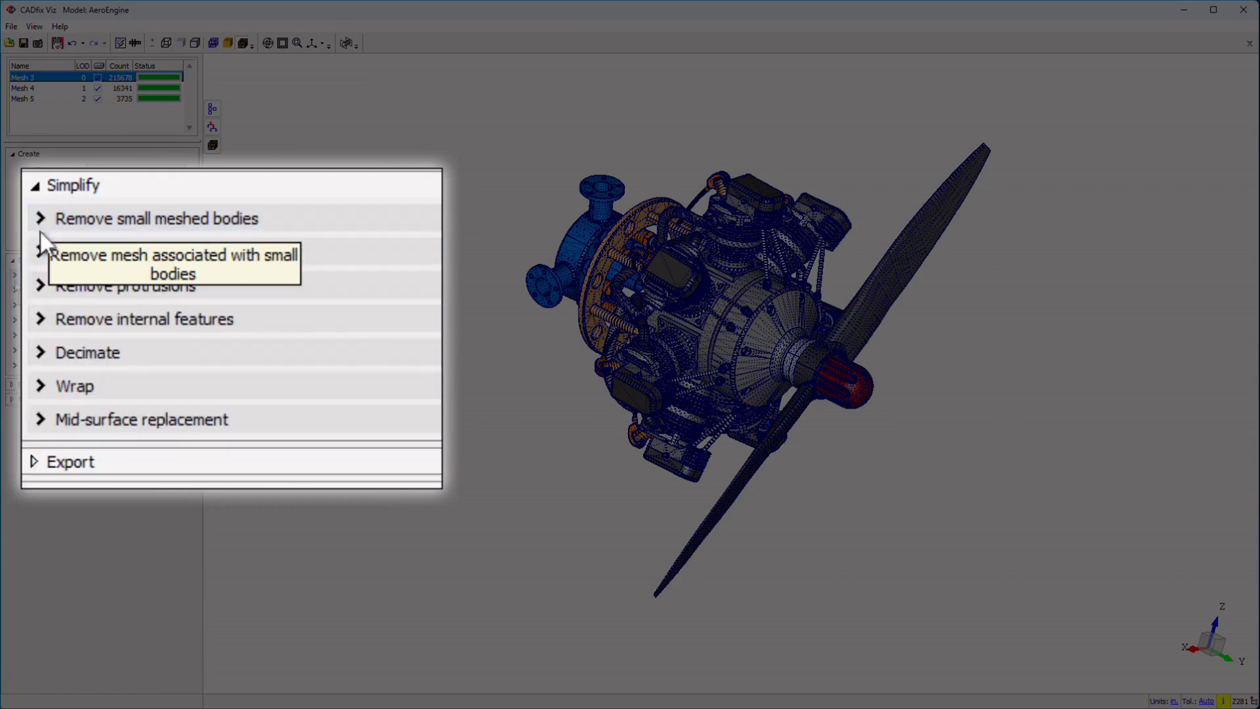
click(38, 243)
click(37, 245)
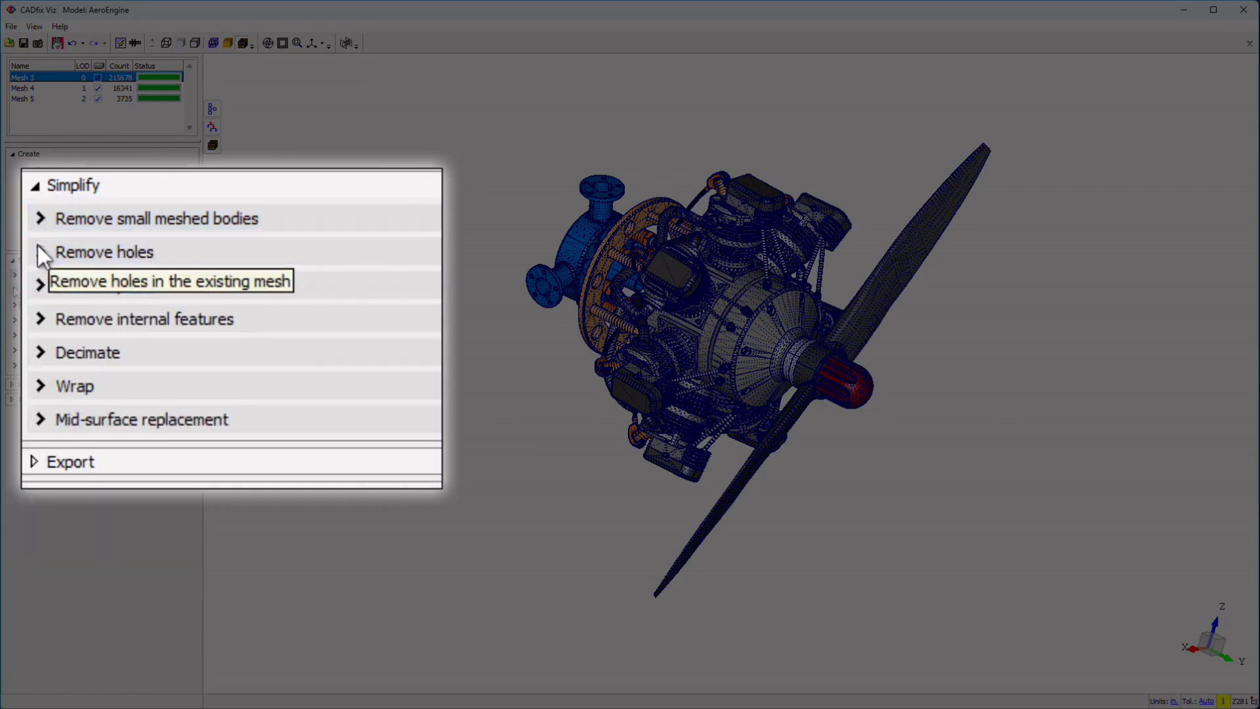
click(40, 287)
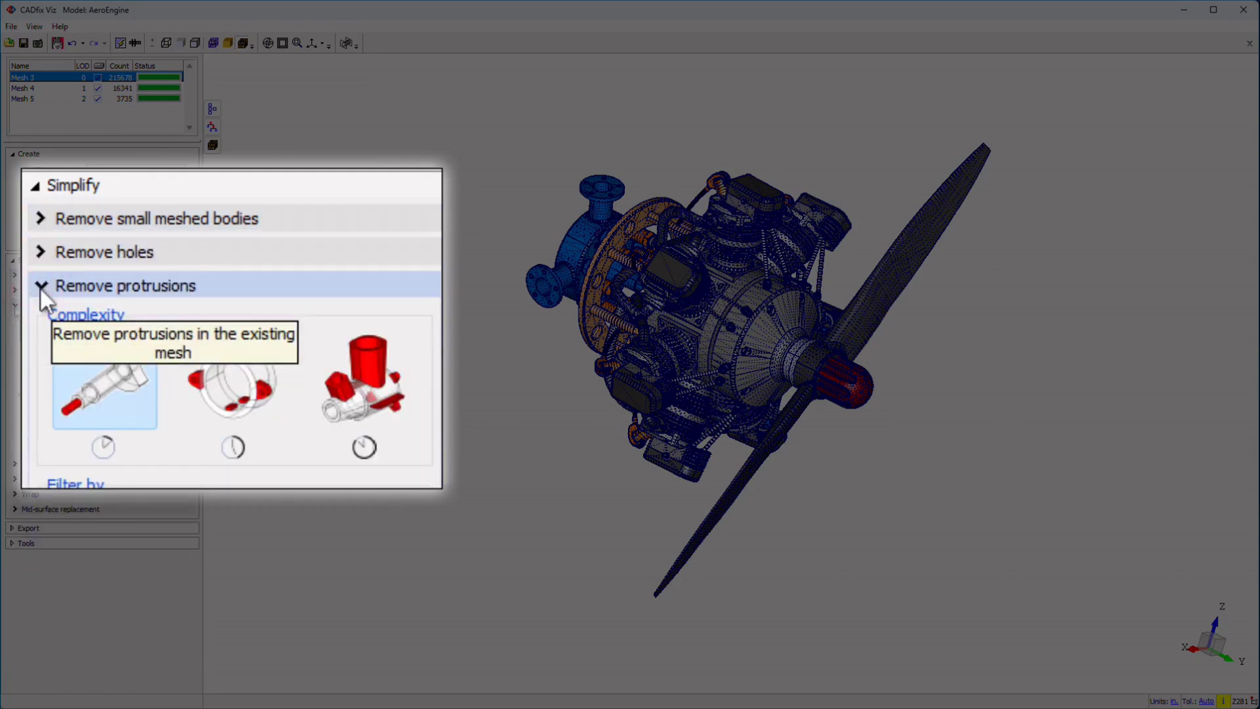
click(41, 288)
click(15, 321)
click(15, 323)
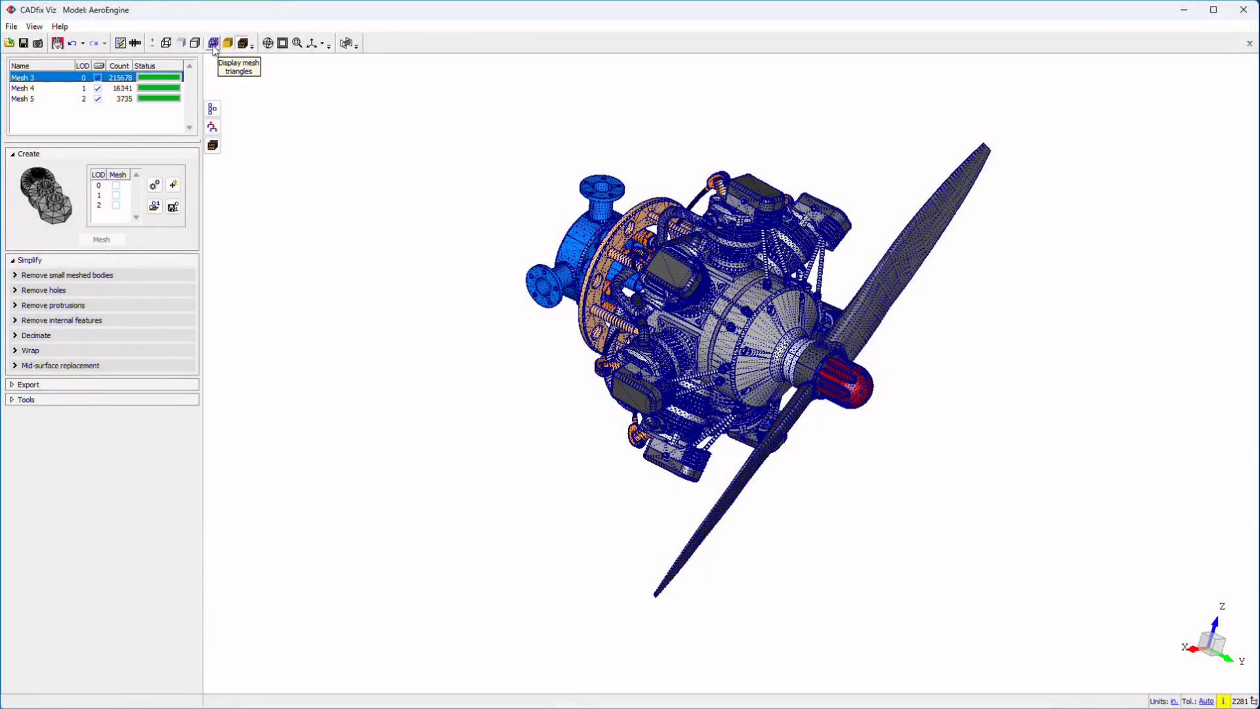
Display Mesh 3 as mesh triangles only, as a shaded mesh, and as a shaded mesh with triangles
click(215, 50)
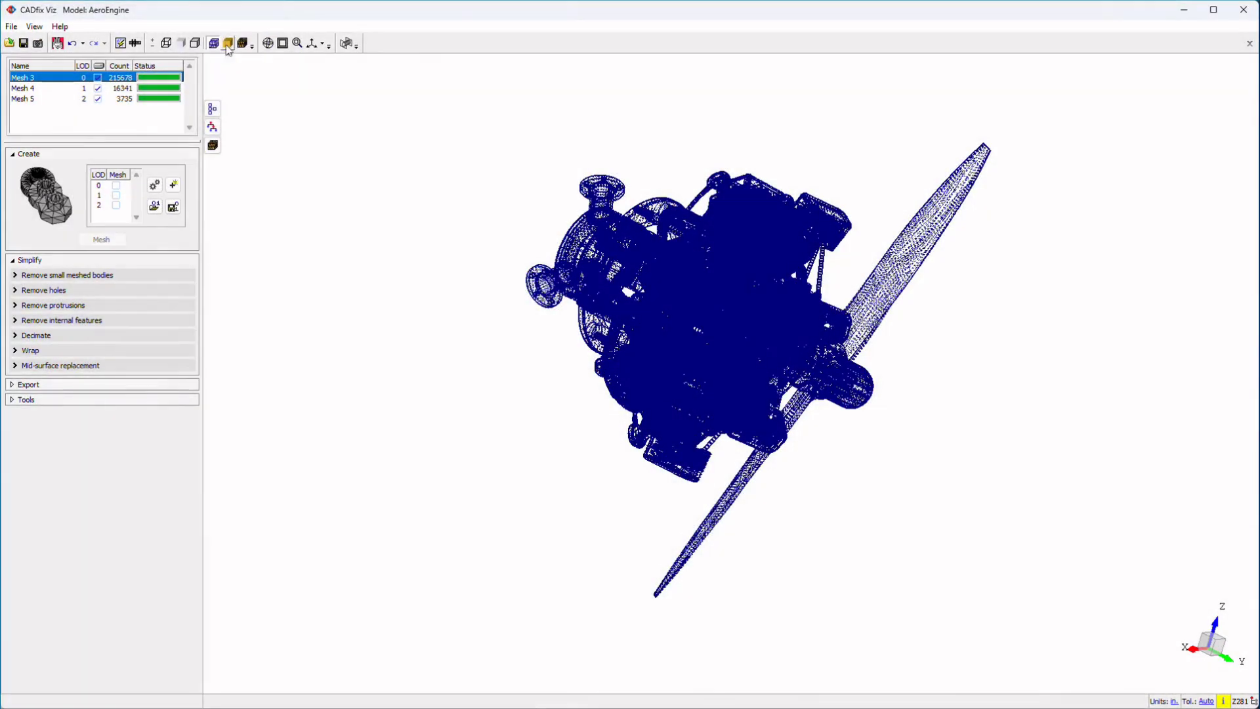
click(228, 46)
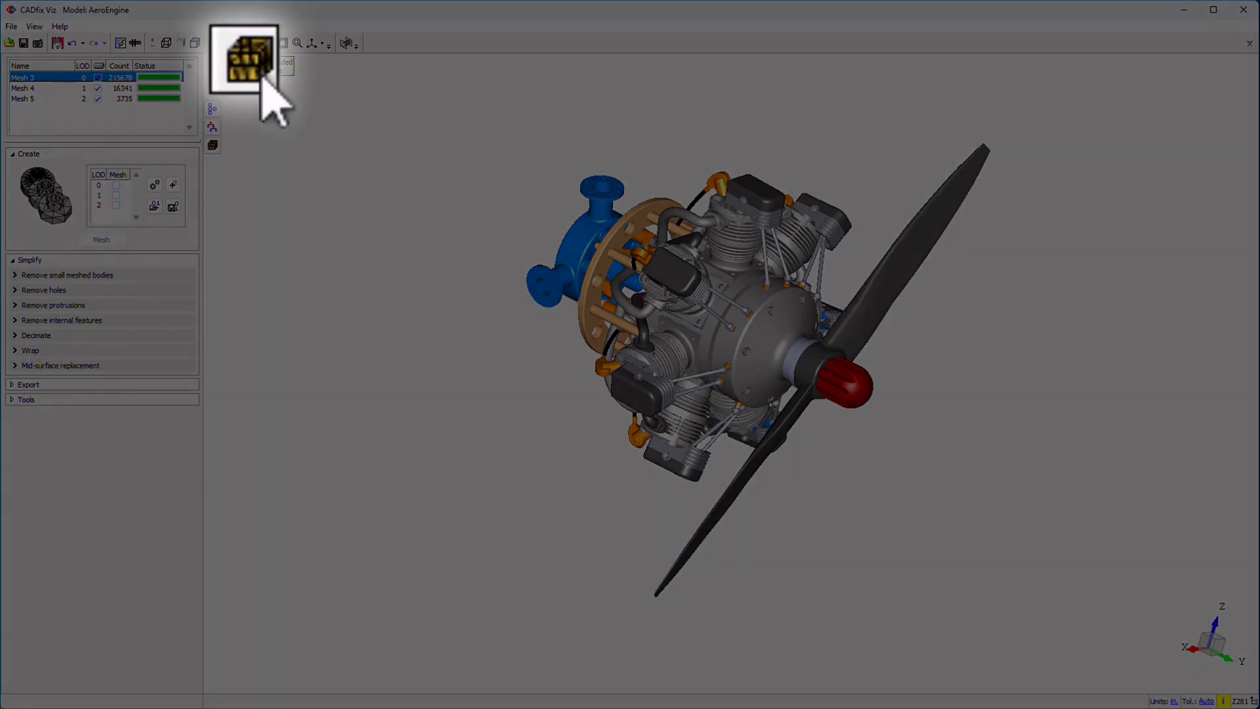
click(246, 45)
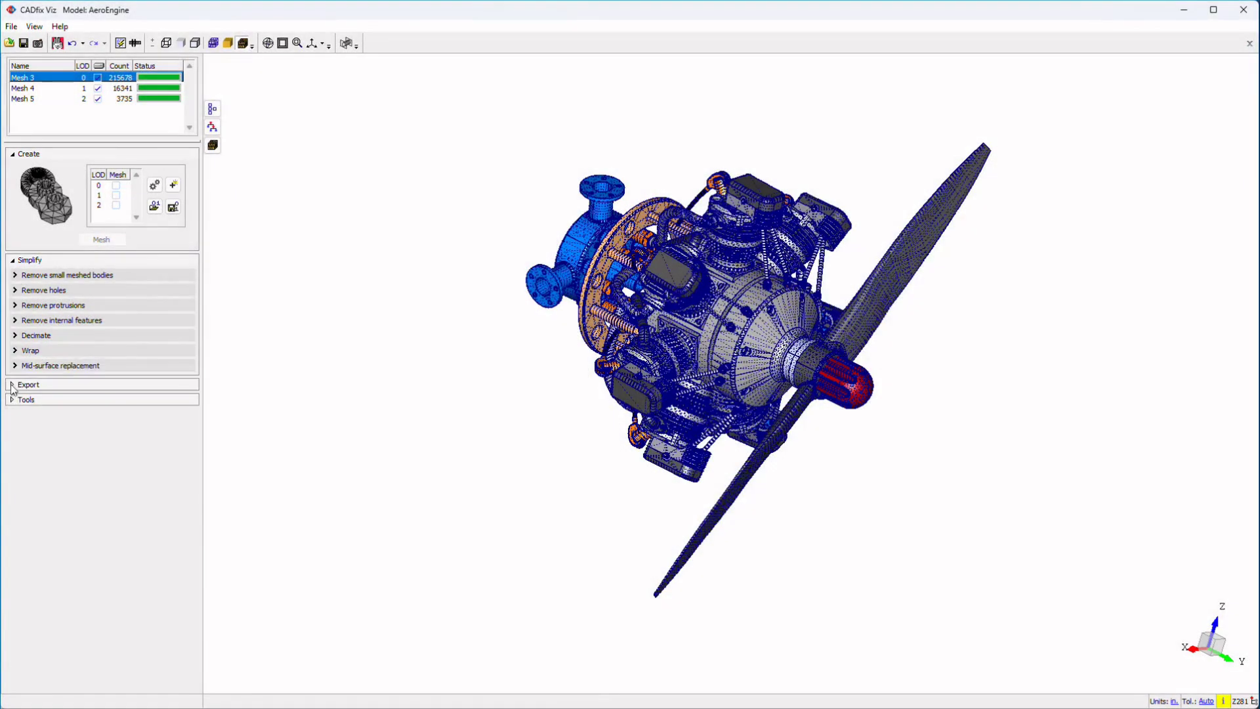
Examine the available mesh export formats and the options for FBX, glTF, OBJ, Unity software and Unreal
click(12, 384)
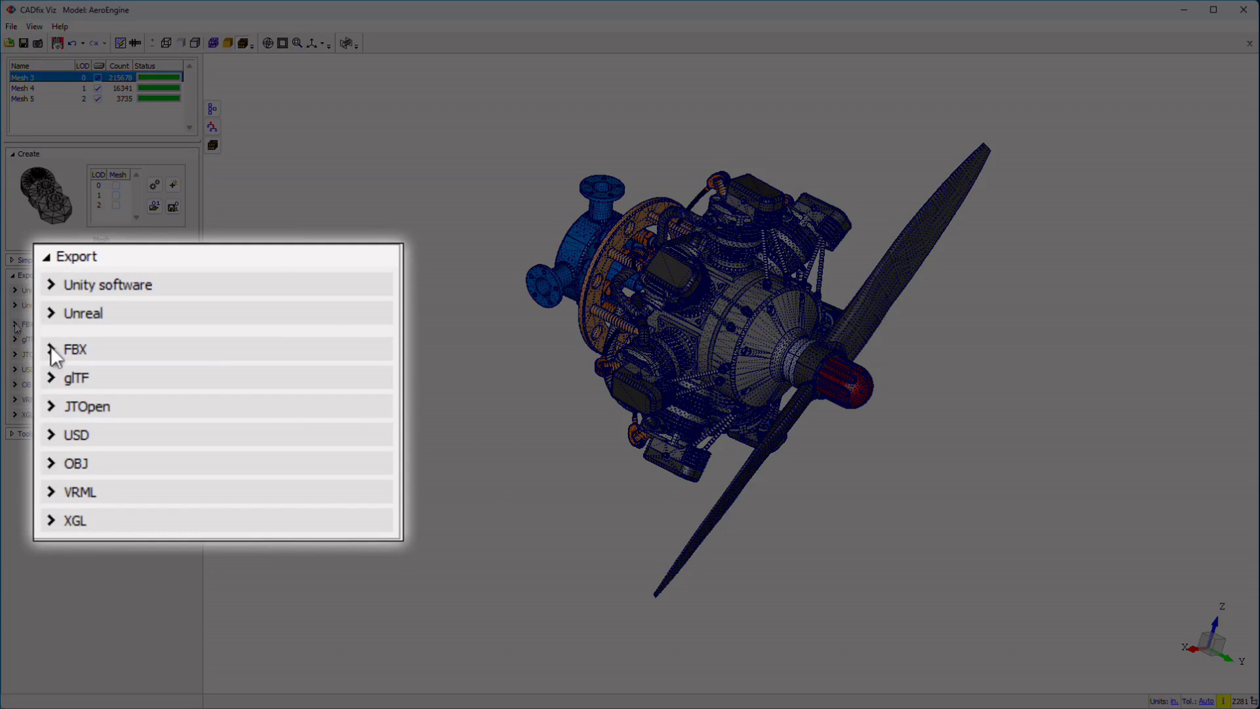
click(16, 326)
click(15, 326)
click(15, 339)
click(15, 339)
click(15, 385)
click(16, 385)
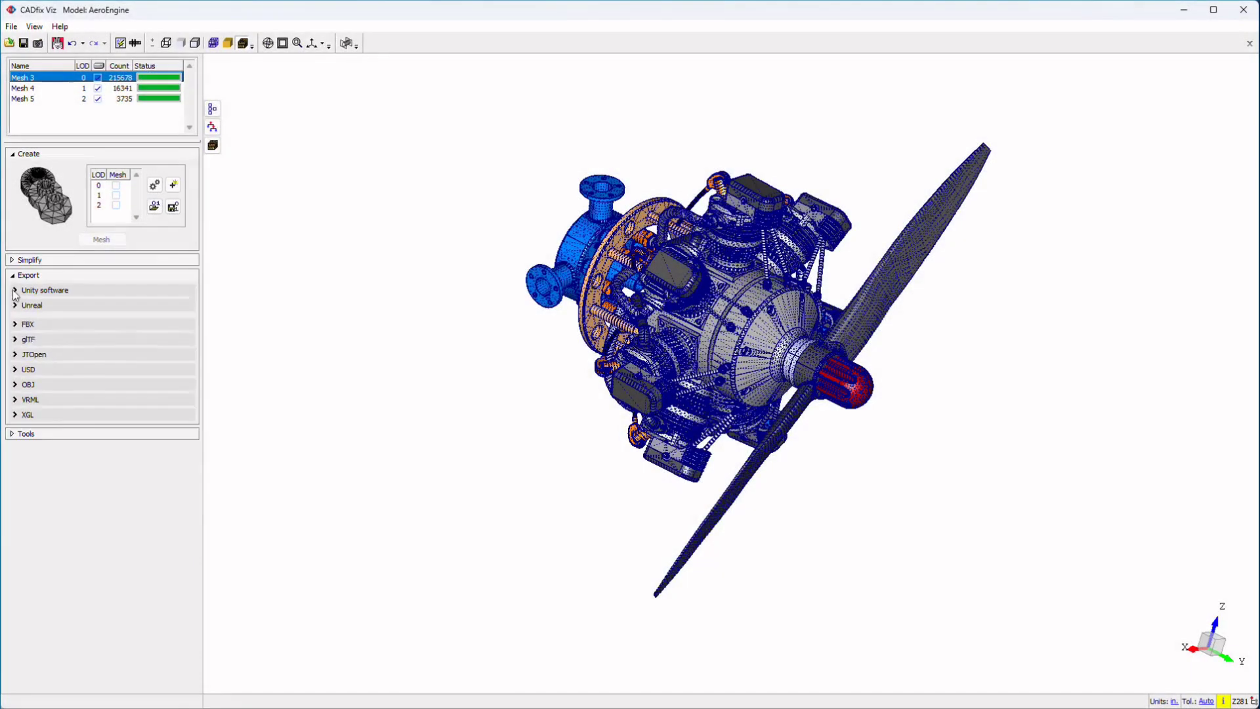
click(16, 290)
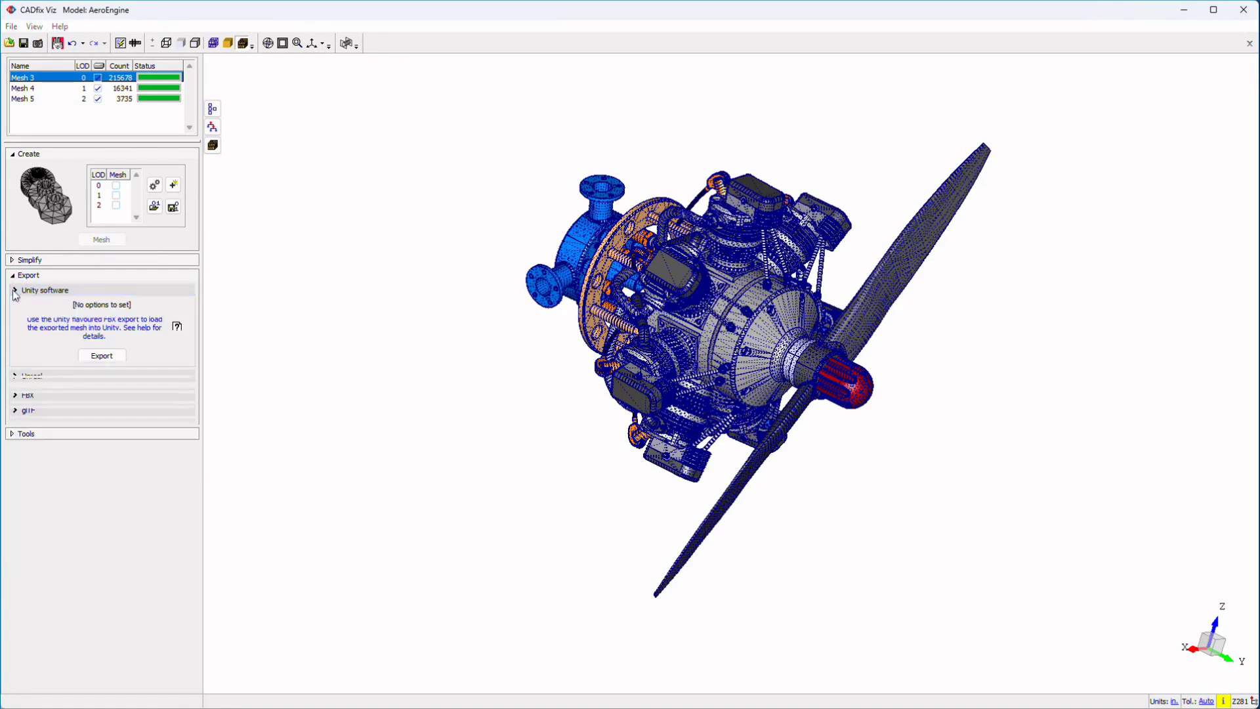
click(15, 290)
click(16, 305)
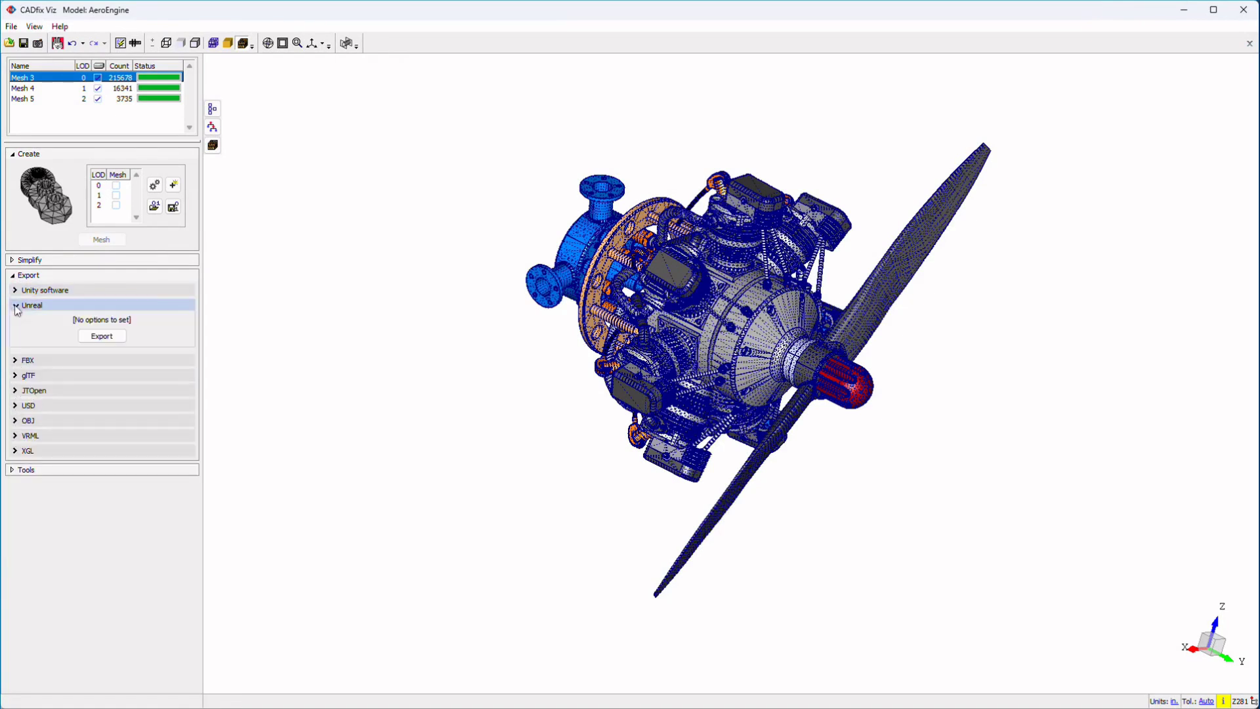
click(16, 305)
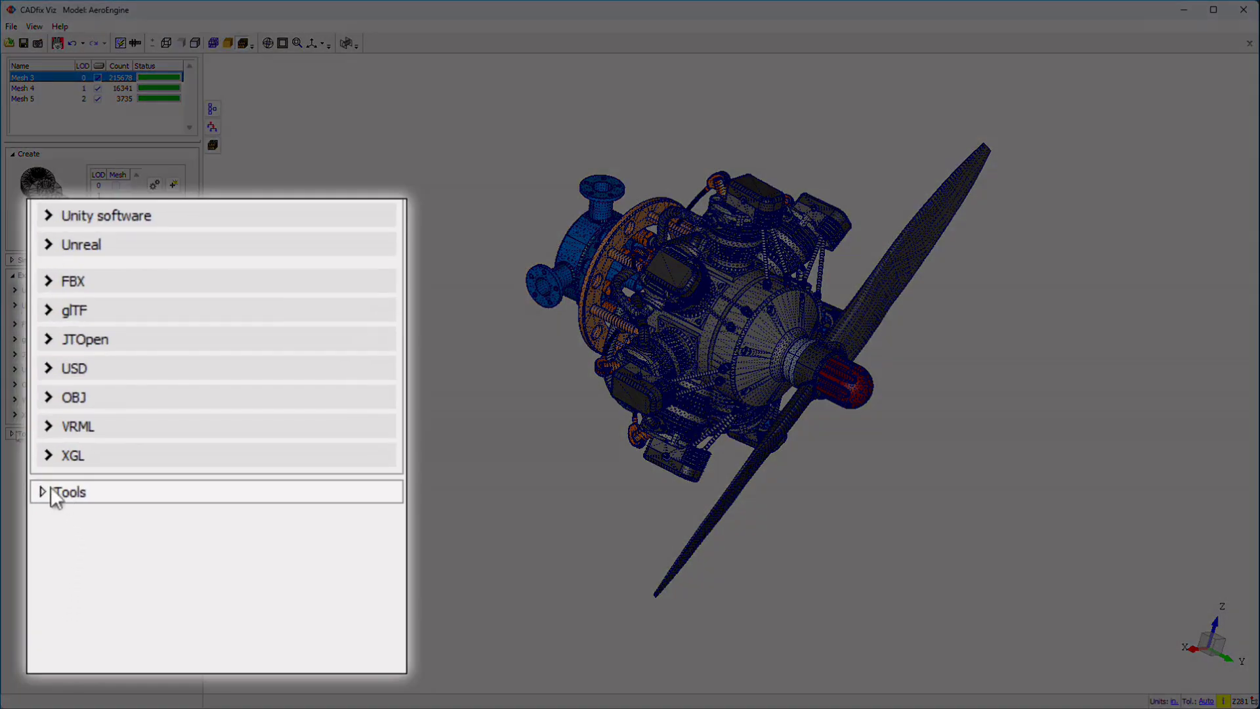
Open the Repair tool and view its CAD repair options and its Mesh repair options
click(13, 434)
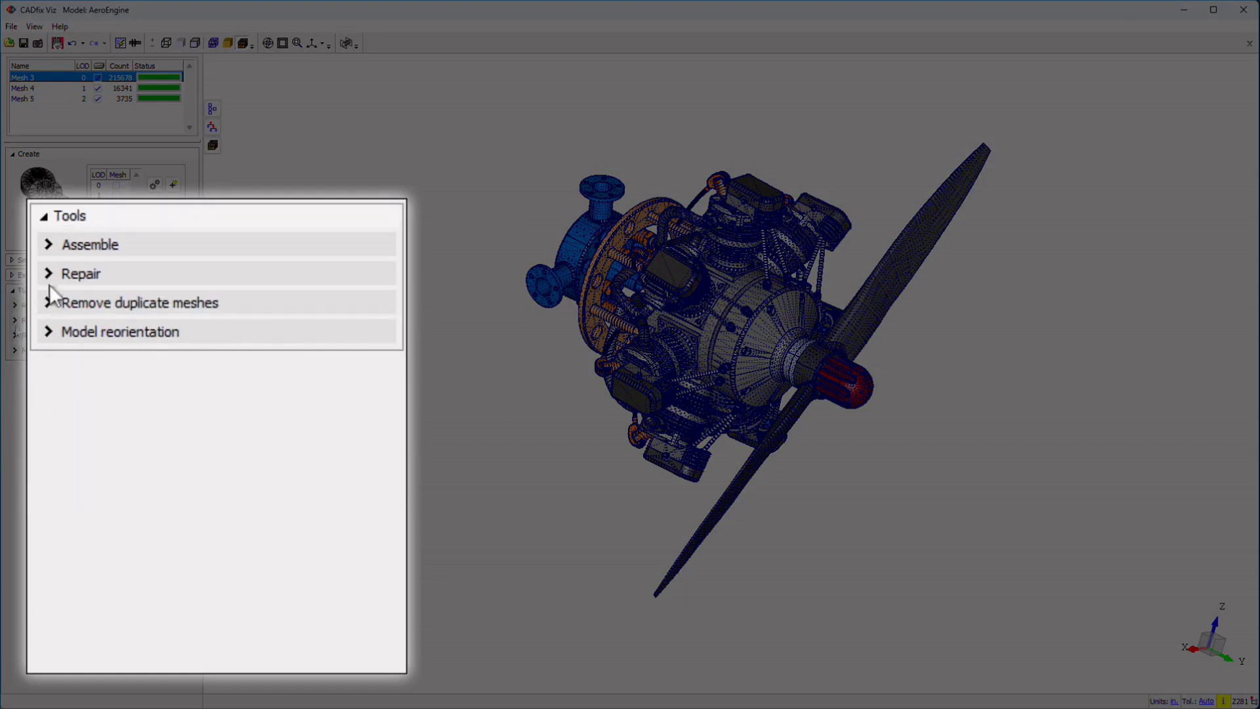
click(14, 320)
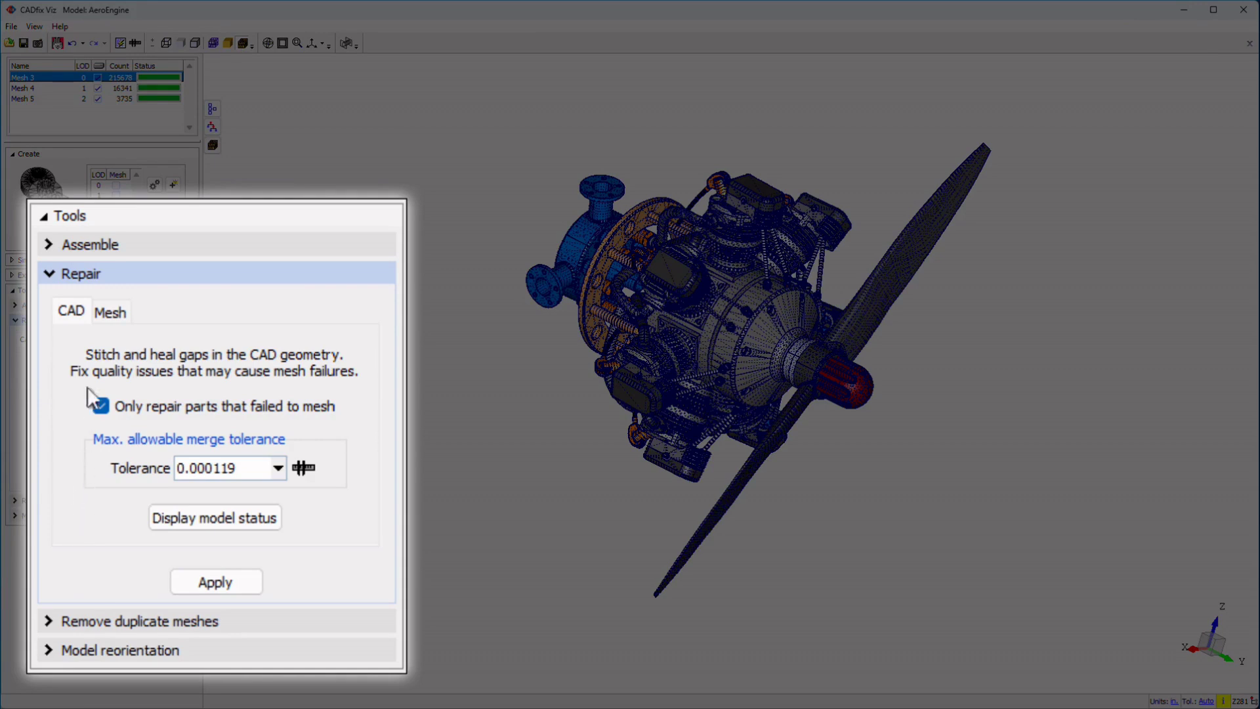
click(45, 339)
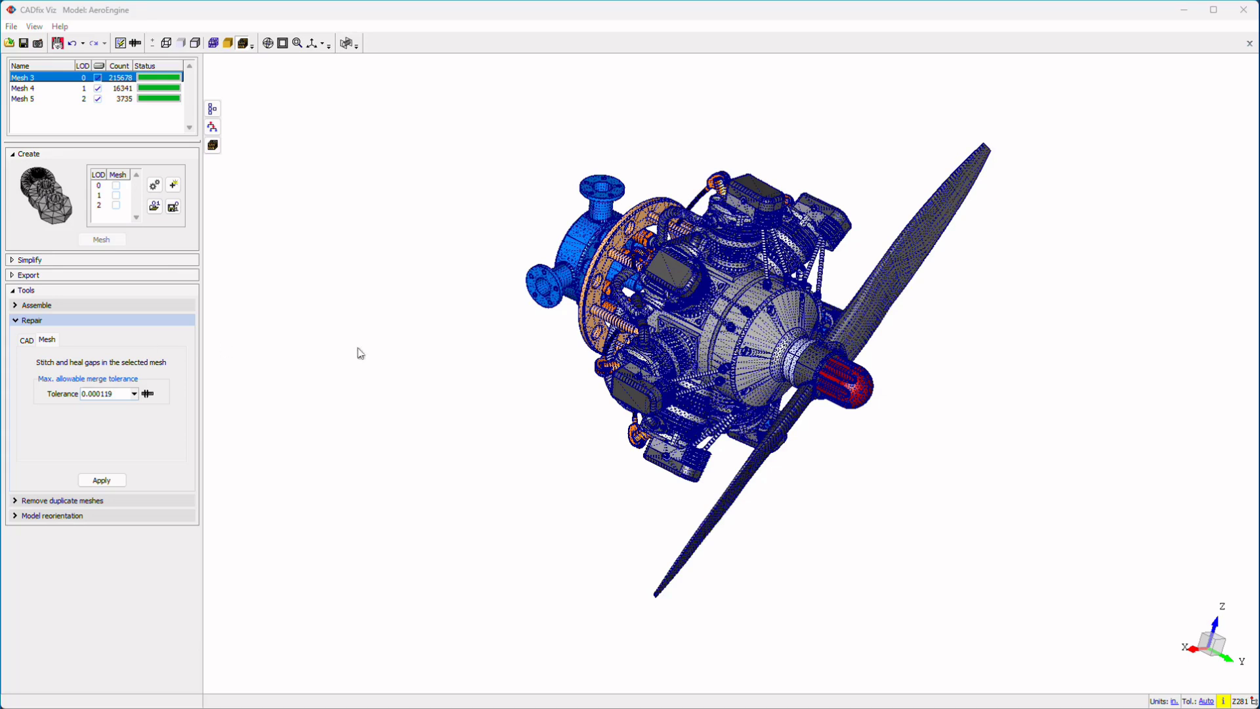
Rotate, zoom and pan the meshed engine to inspect it from a different angle
middle_drag(739, 348, 815, 365)
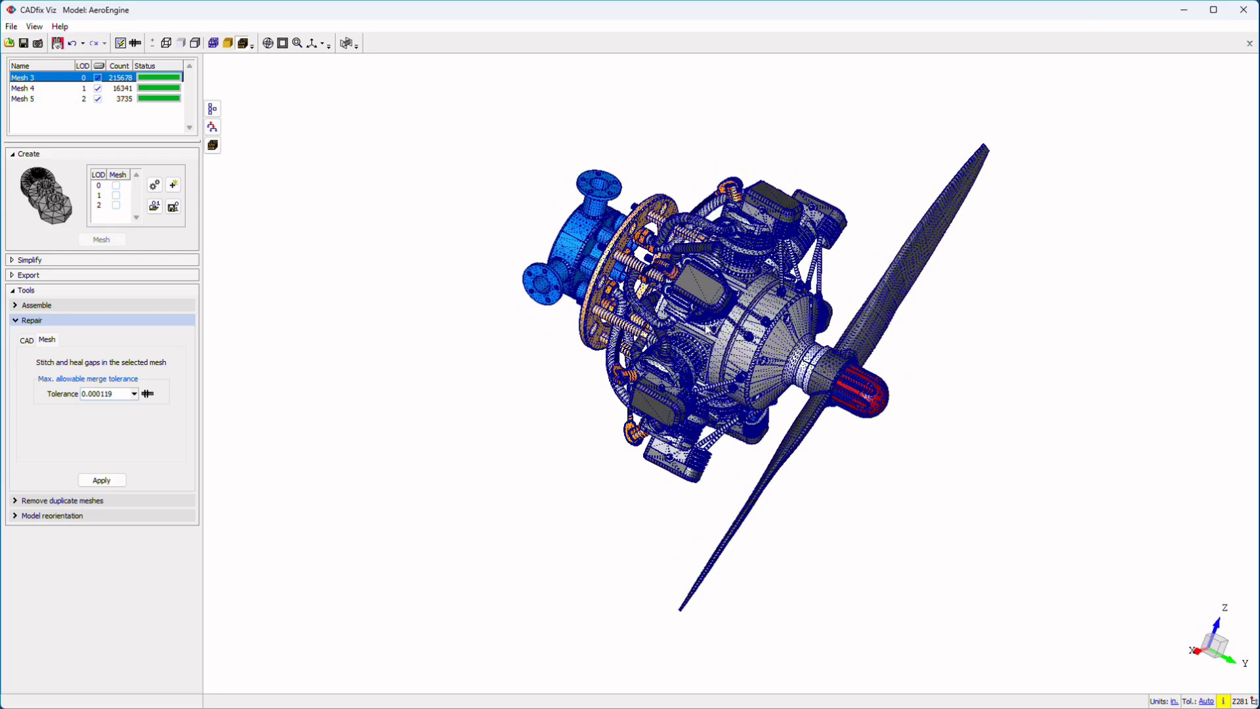
scroll(707, 329, down, 3)
scroll(709, 331, up, 5)
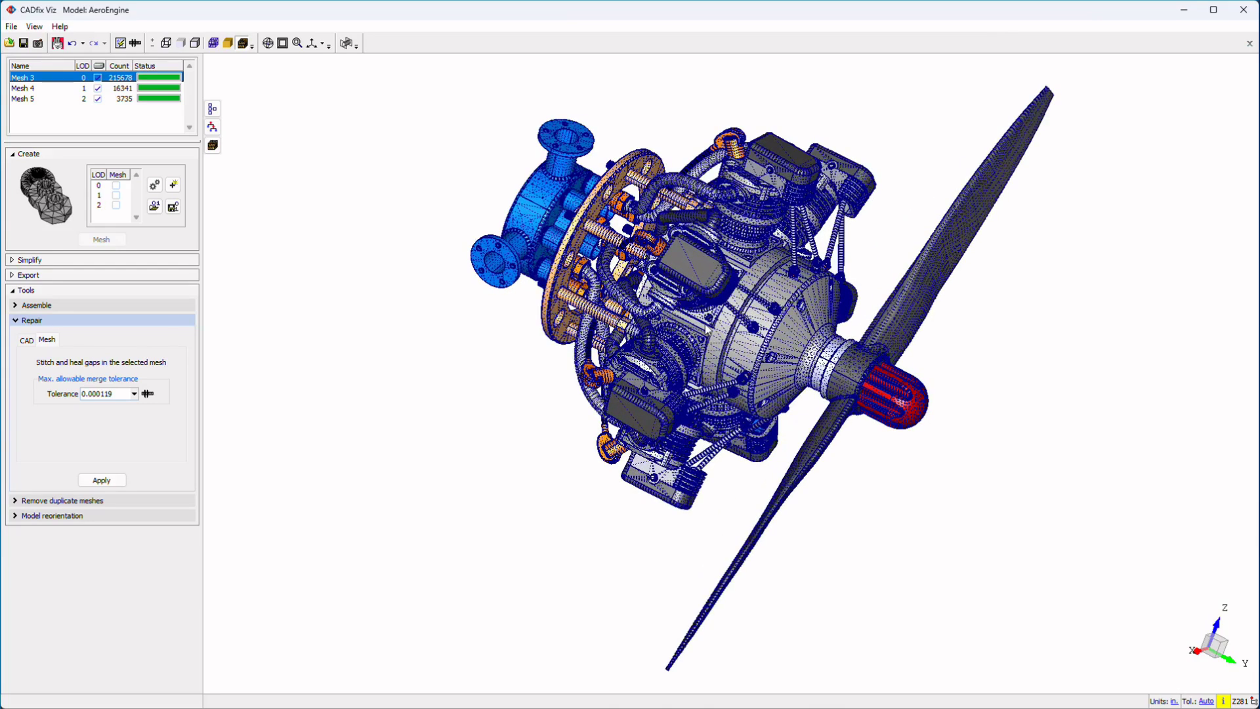
middle_click(850, 366)
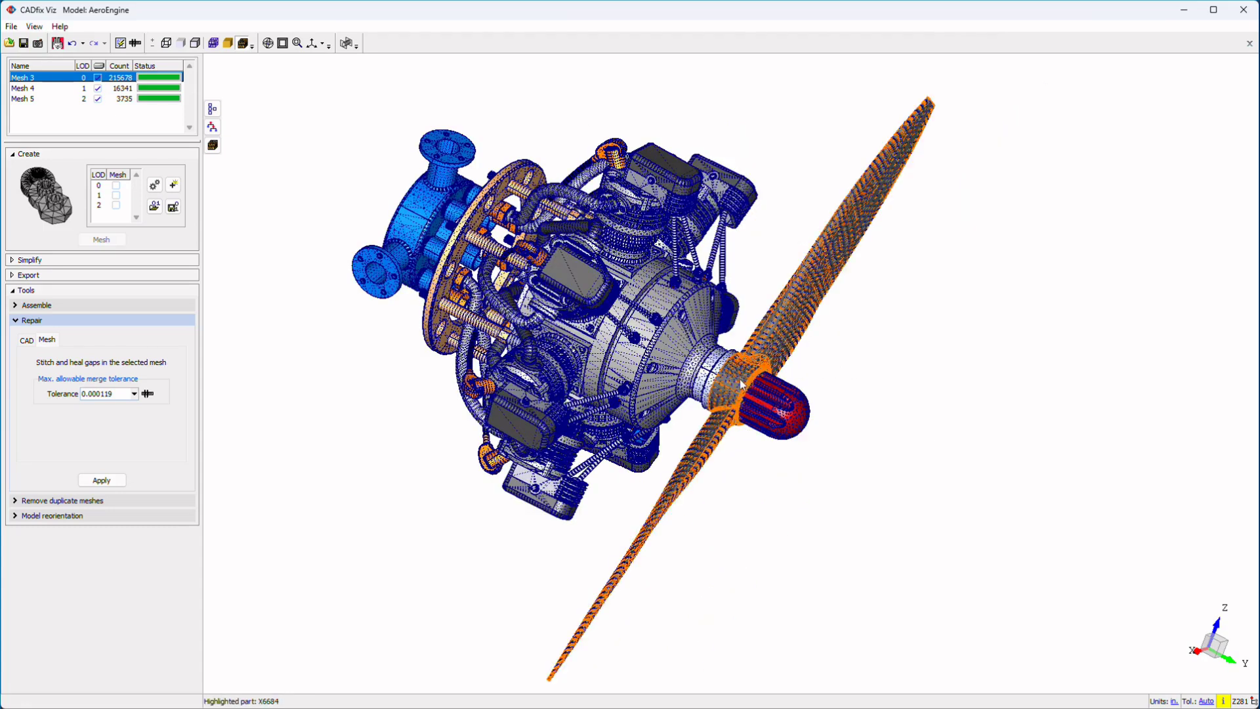
middle_drag(711, 374, 806, 361)
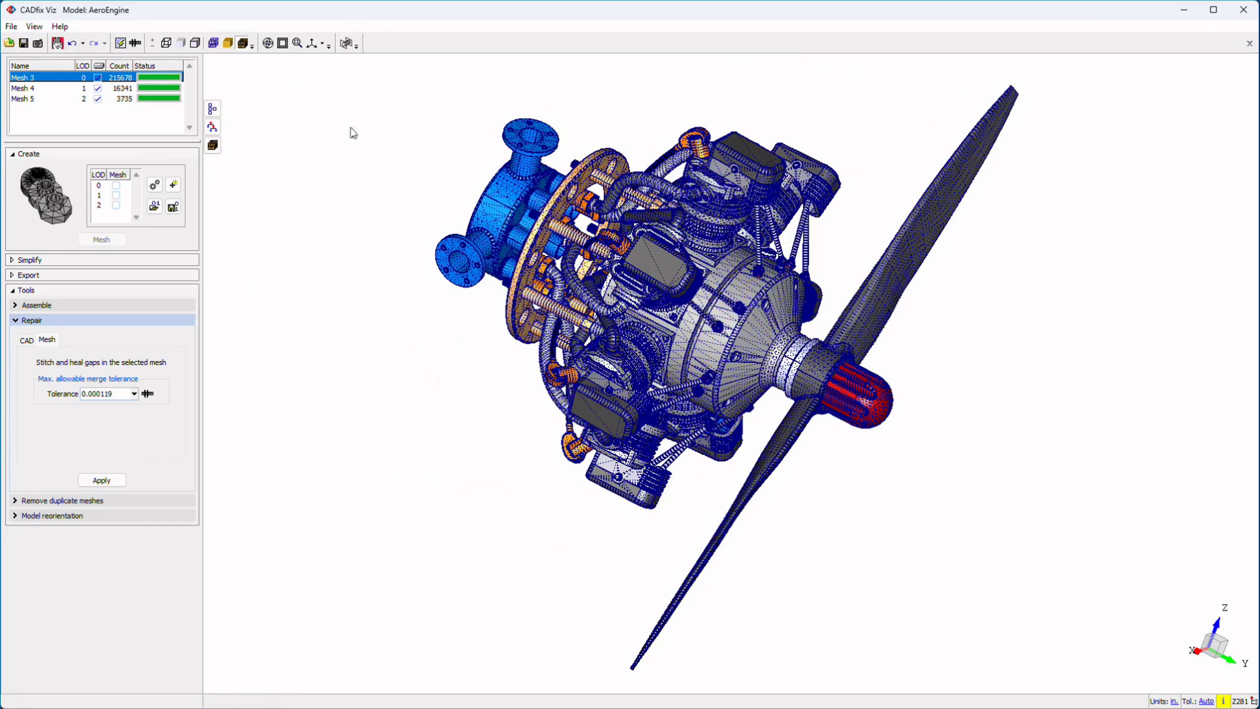
Show the engine in the standard XY view and in the XZ view
click(324, 45)
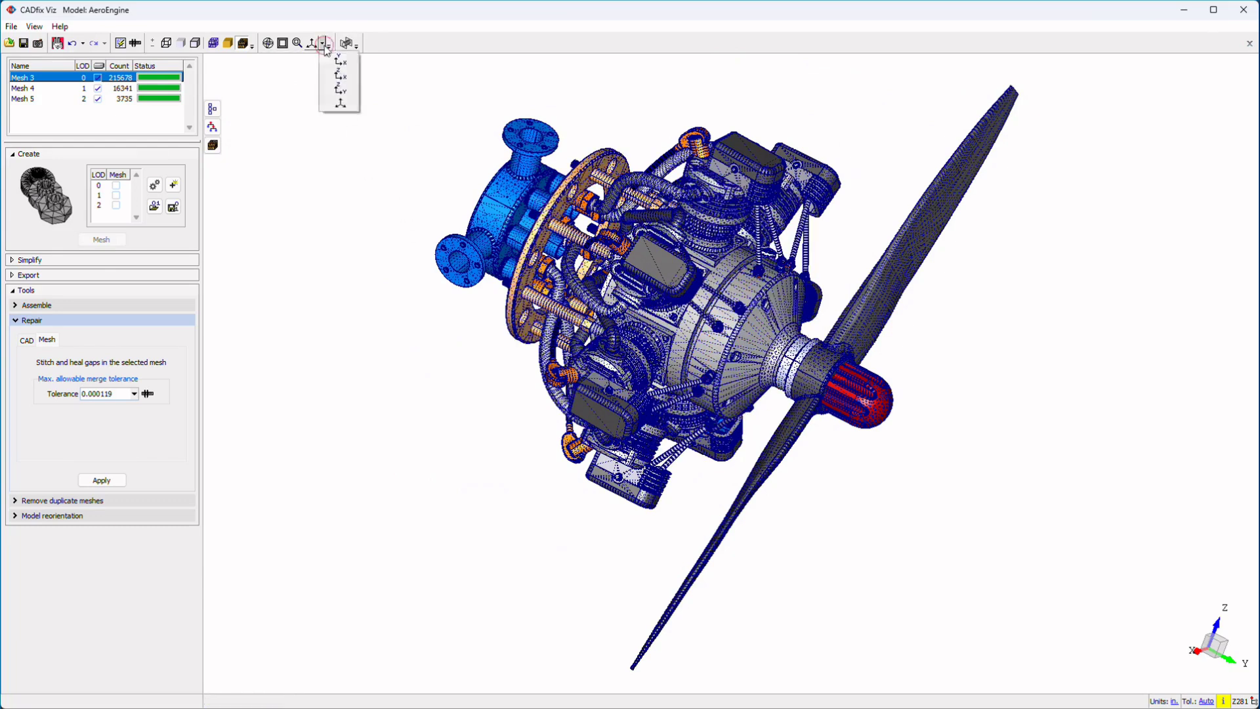
click(341, 63)
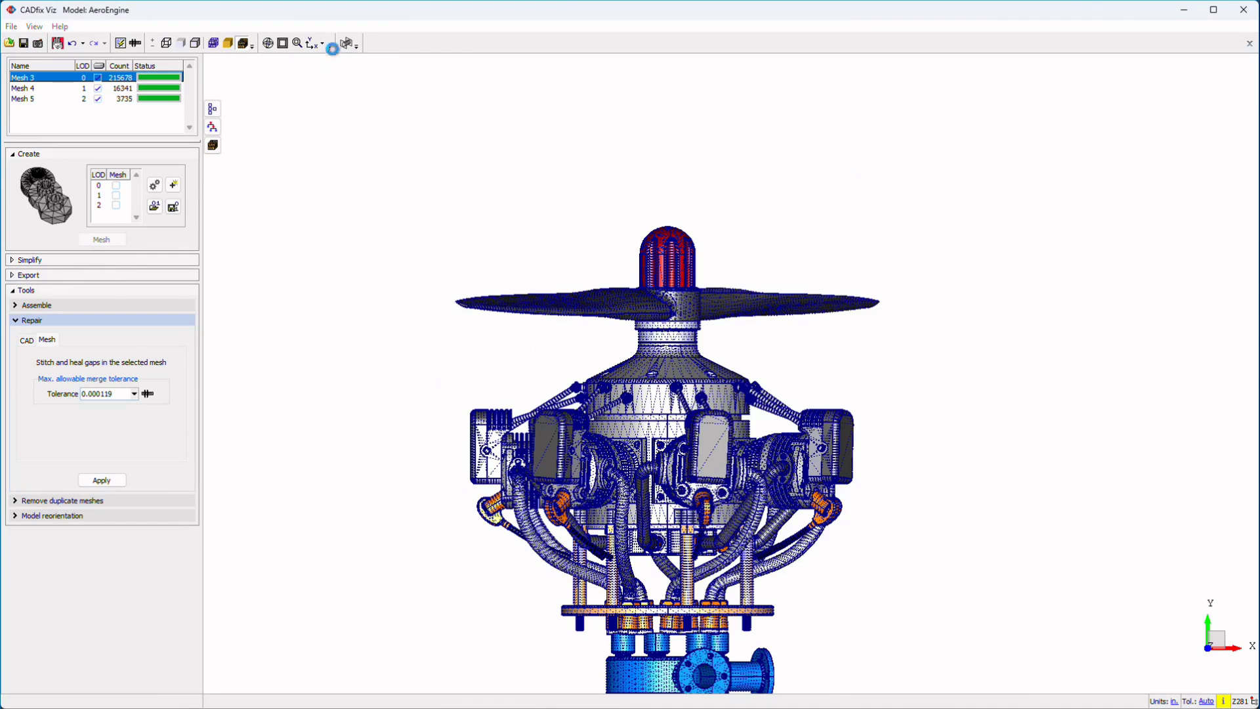
click(326, 47)
click(341, 77)
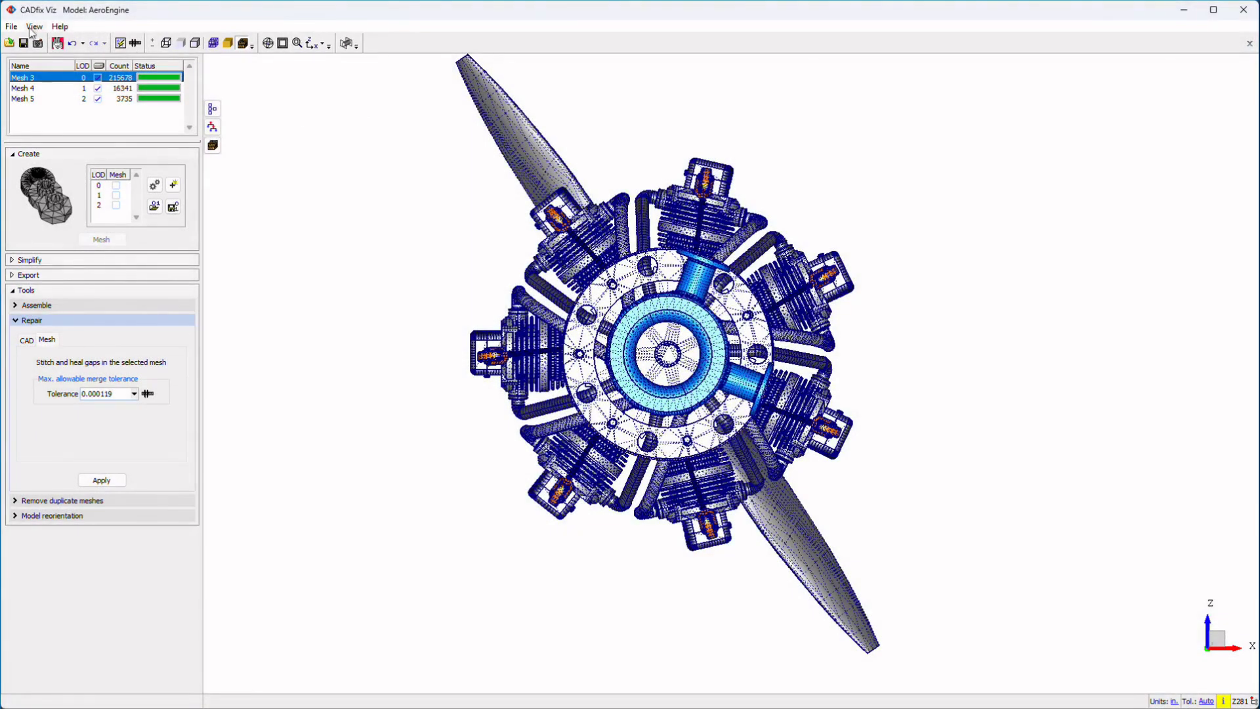
Open the view controls settings and list the mouse button presets similar to other CAD systems
click(34, 28)
click(92, 127)
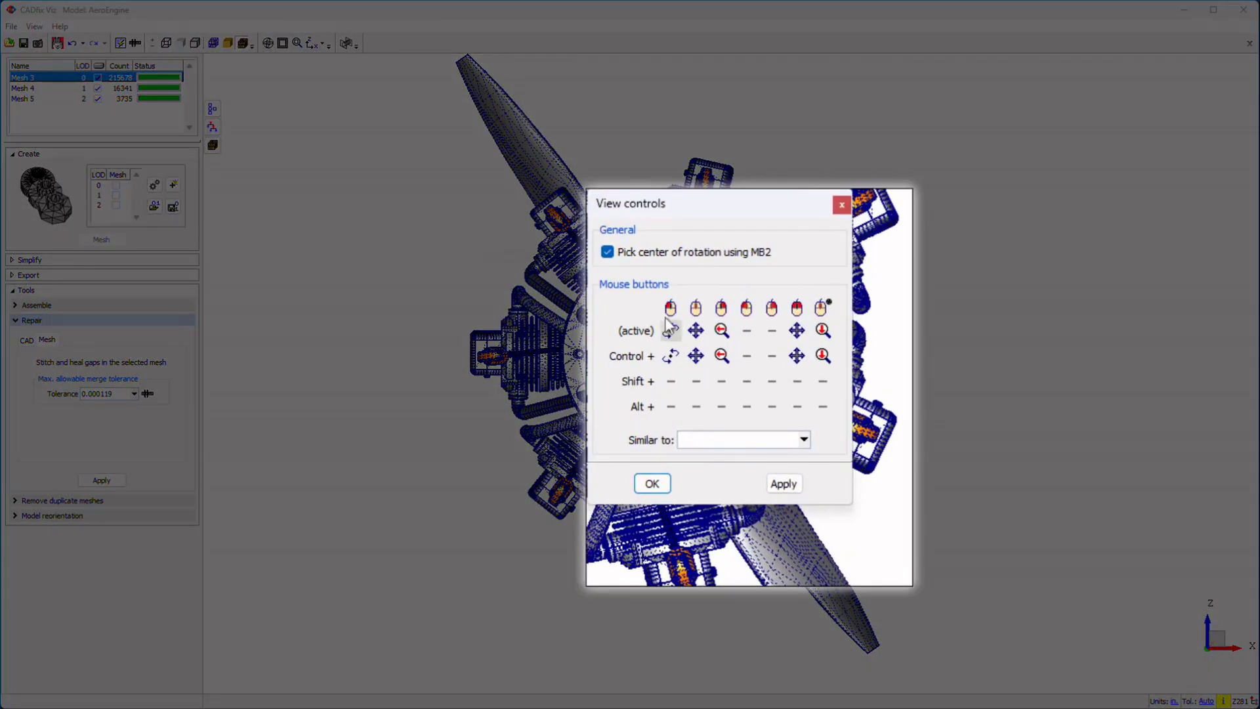
click(803, 441)
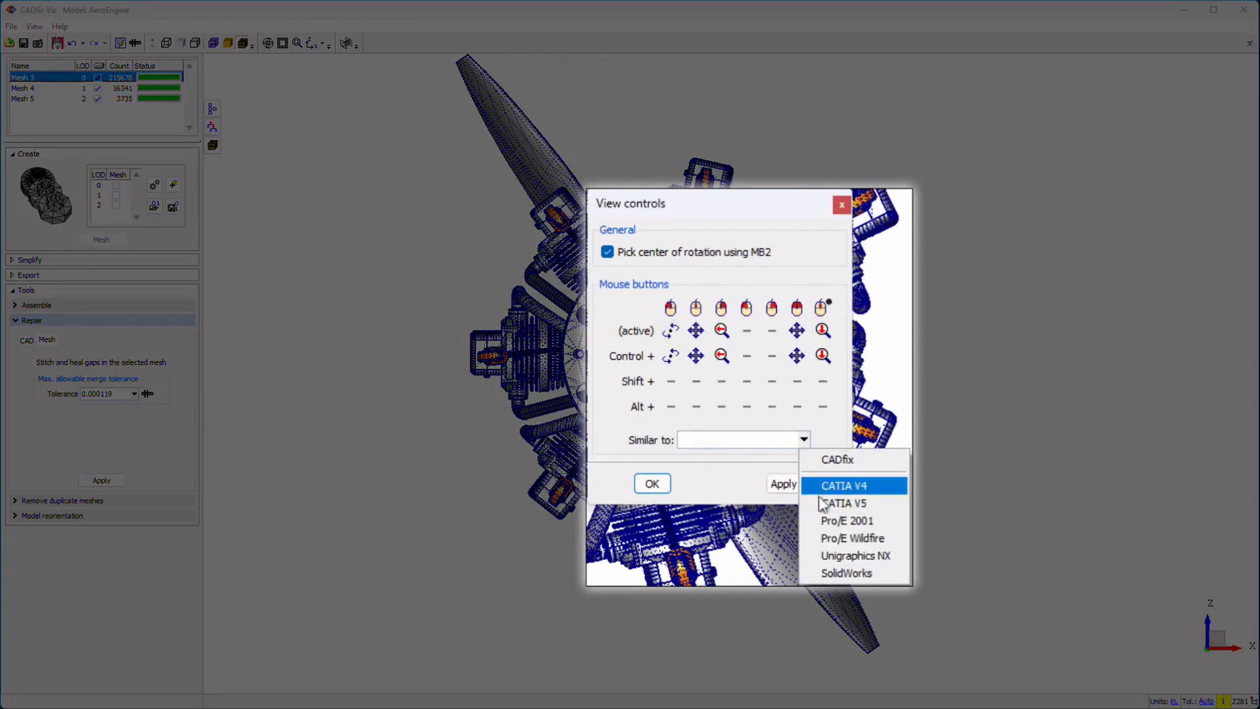